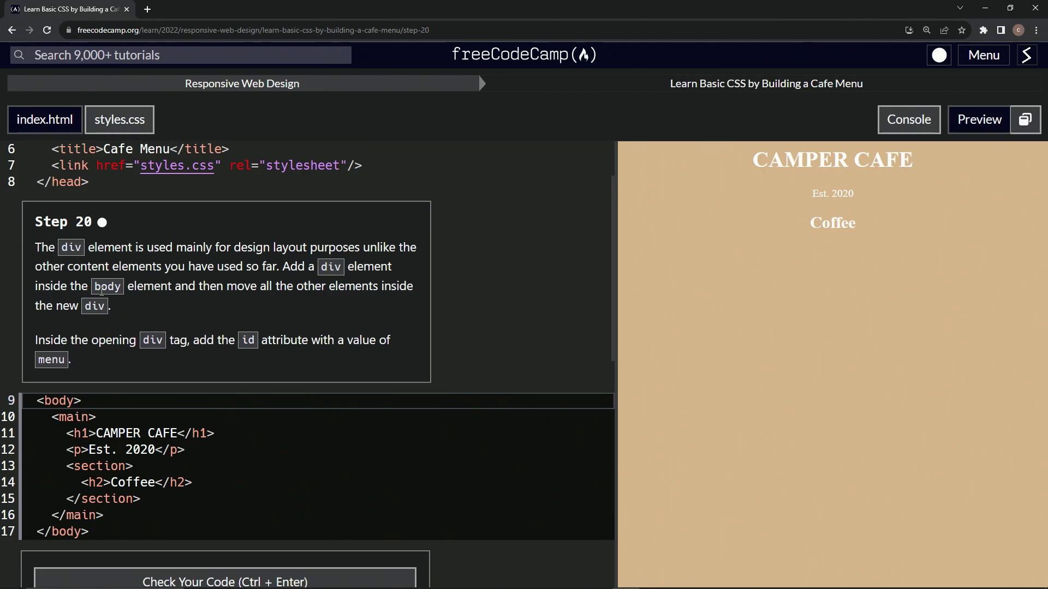
Insert an empty div on a new line after </main>, with a blank line between its tags.
click(85, 403)
click(125, 515)
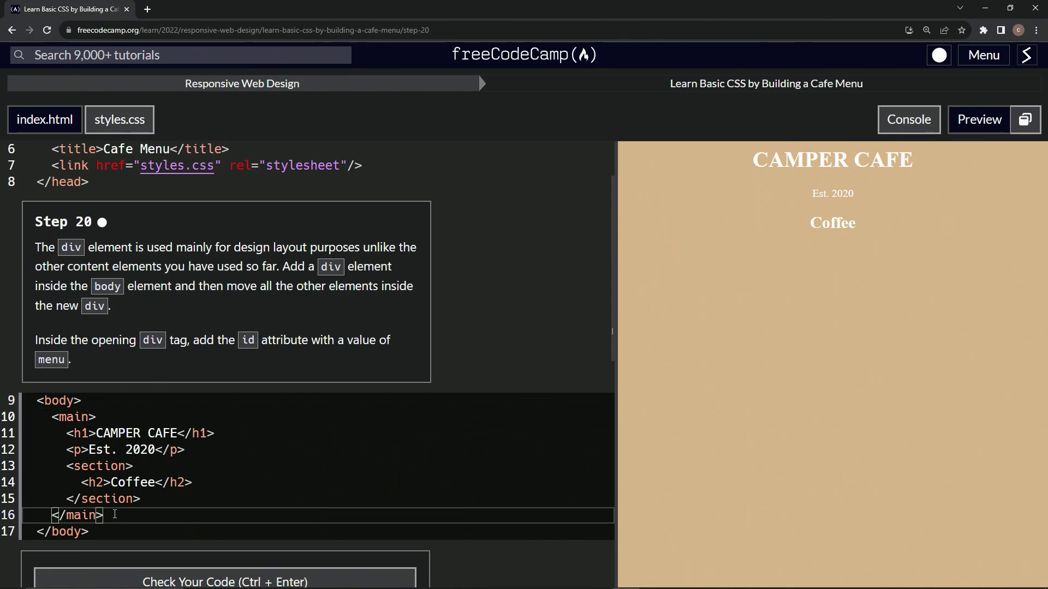
key(Return)
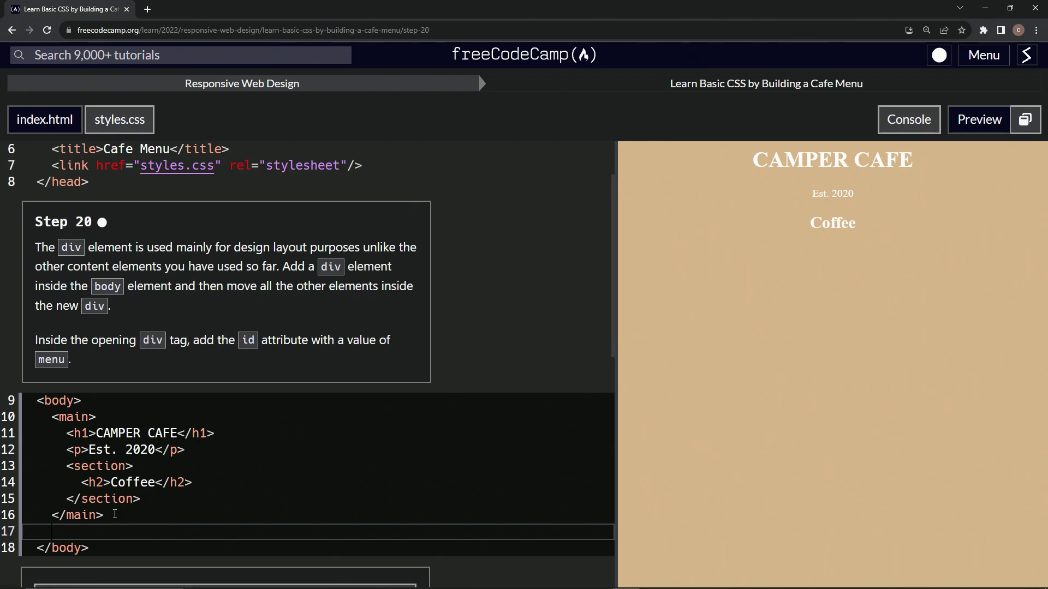
text(<div></)
text(div>)
click(88, 531)
key(Return)
Move the main block (heading, year, Coffee section) into the div and indent it one level.
drag(105, 517, 38, 418)
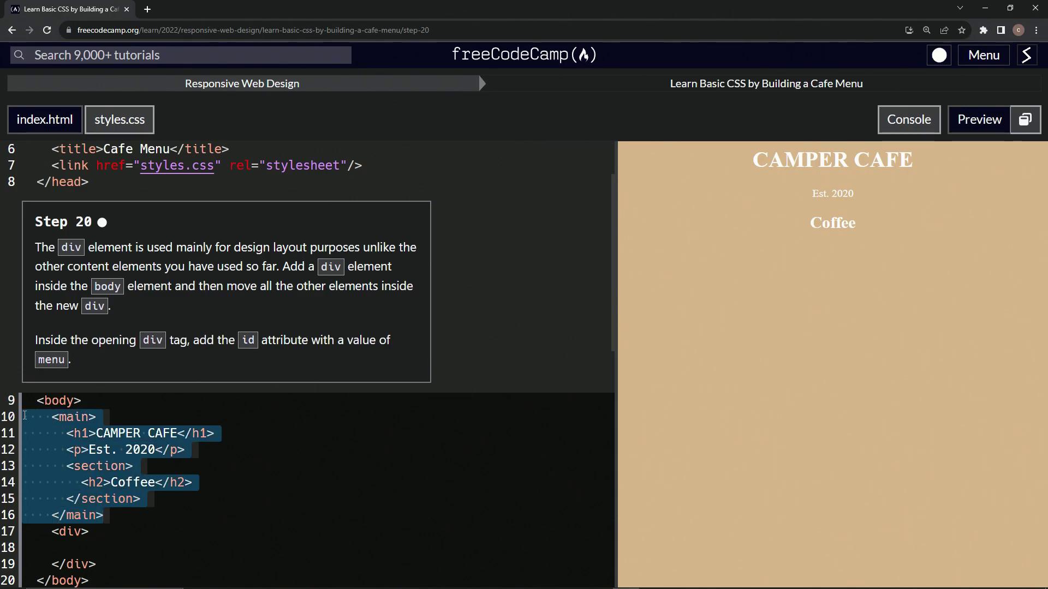
key(ctrl+x)
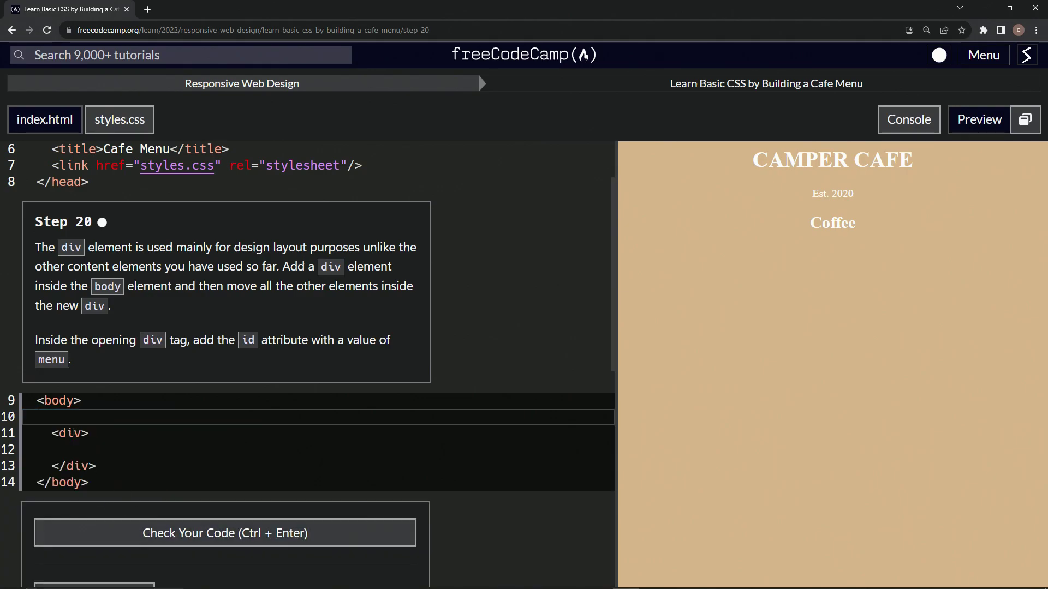
click(91, 409)
key(Delete)
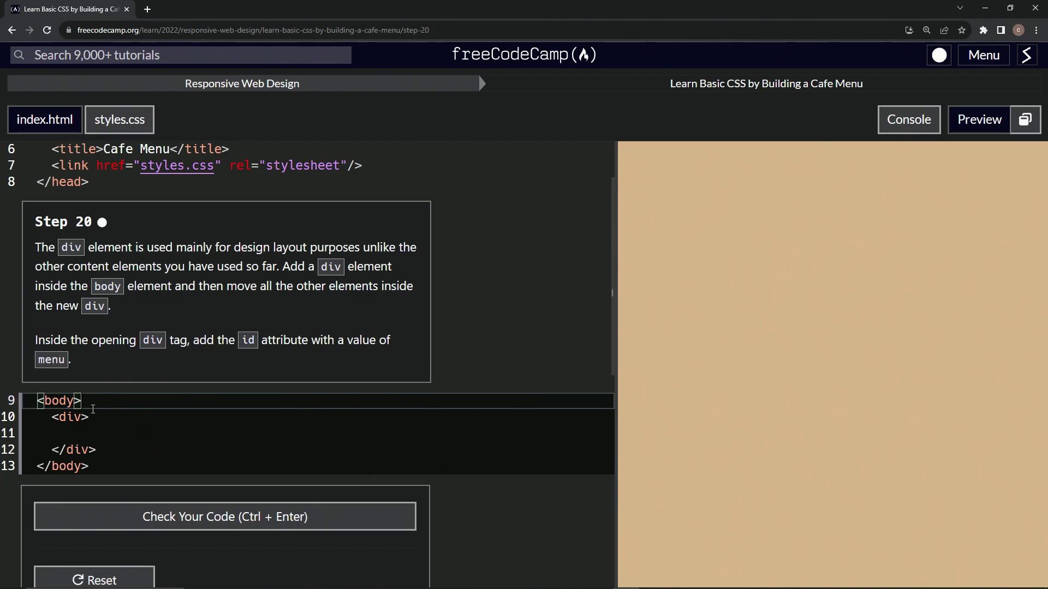
click(100, 432)
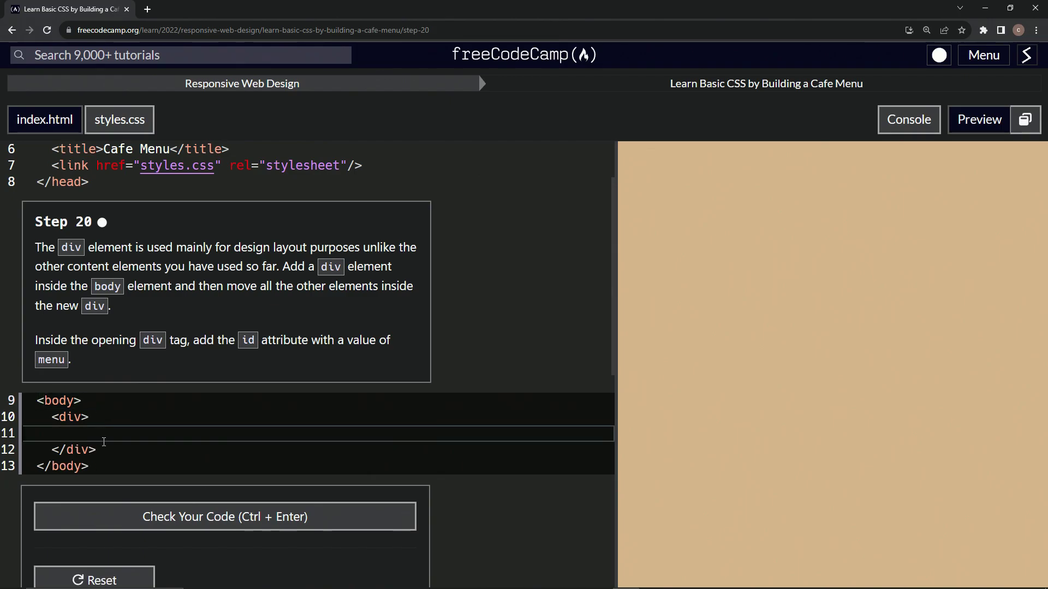
key(ctrl+v)
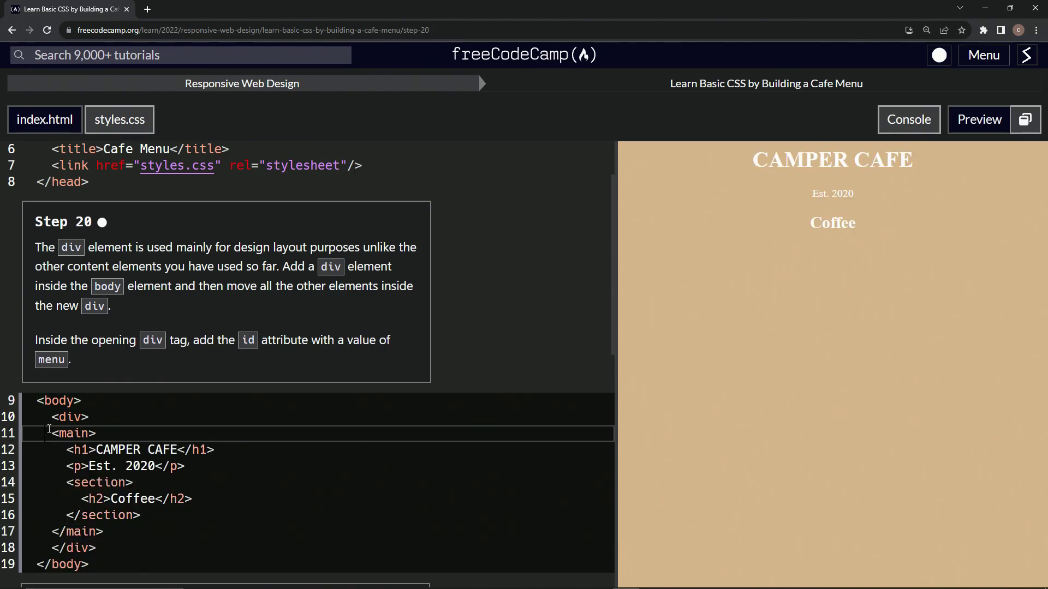
mouse_move(50, 432)
mouse_down()
mouse_move(139, 516)
mouse_move(133, 529)
mouse_up()
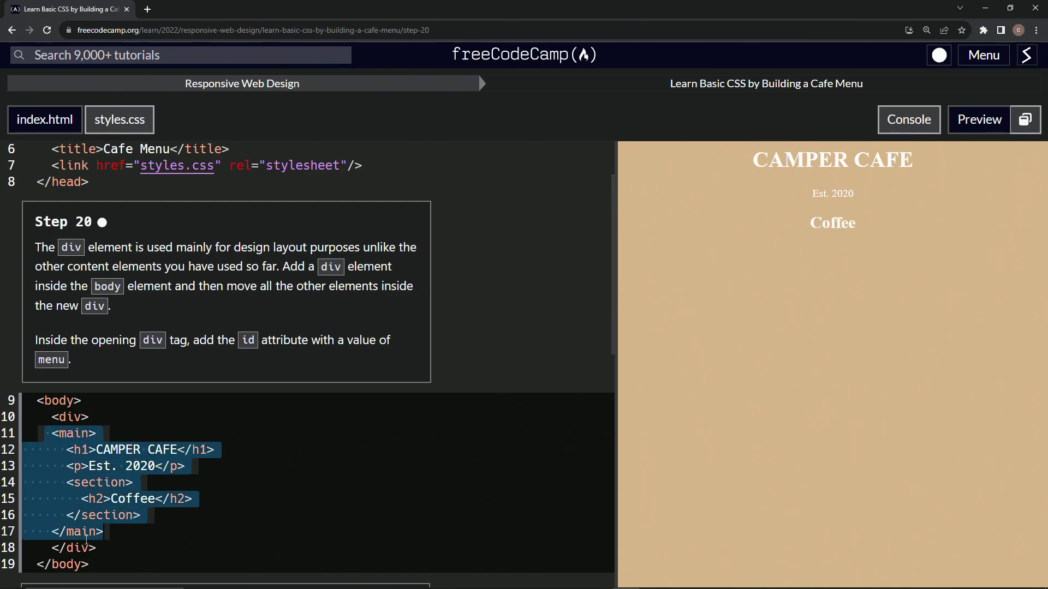
key(Tab)
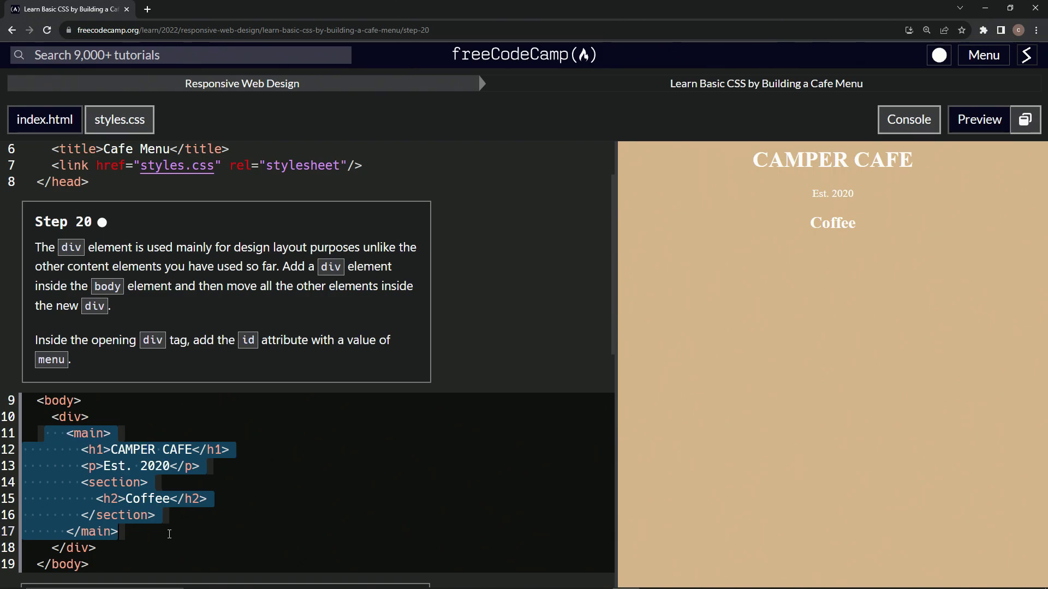
click(90, 417)
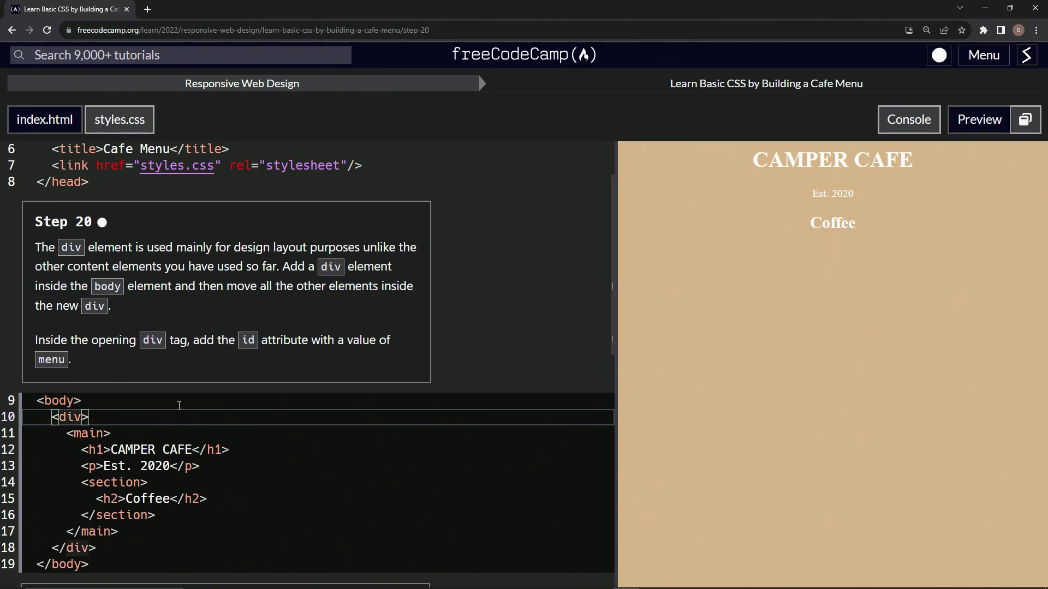
text(id=)
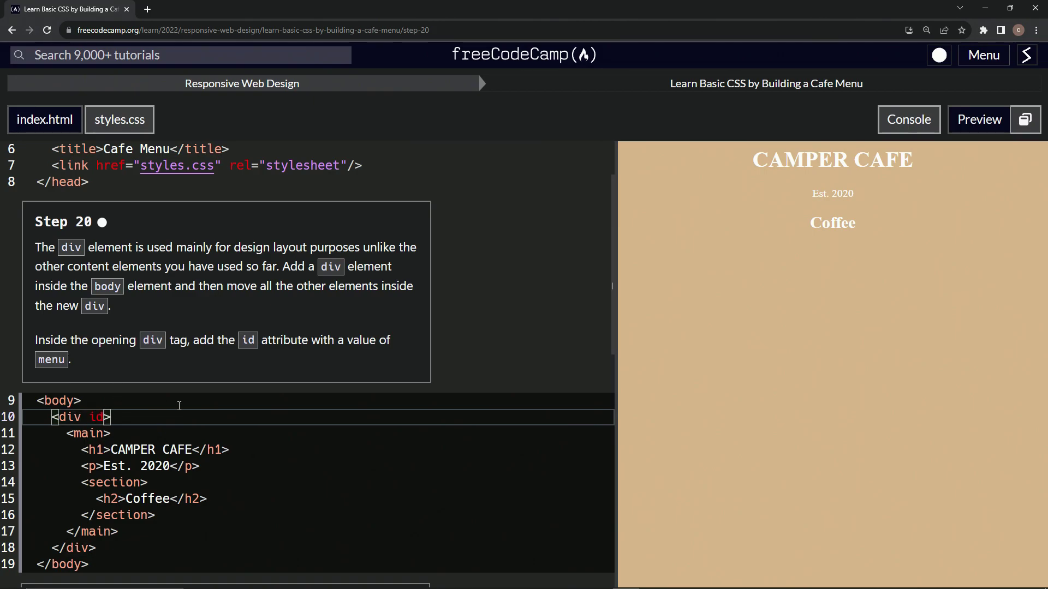
text(")
text(menu)
scroll(404, 358, down, 3)
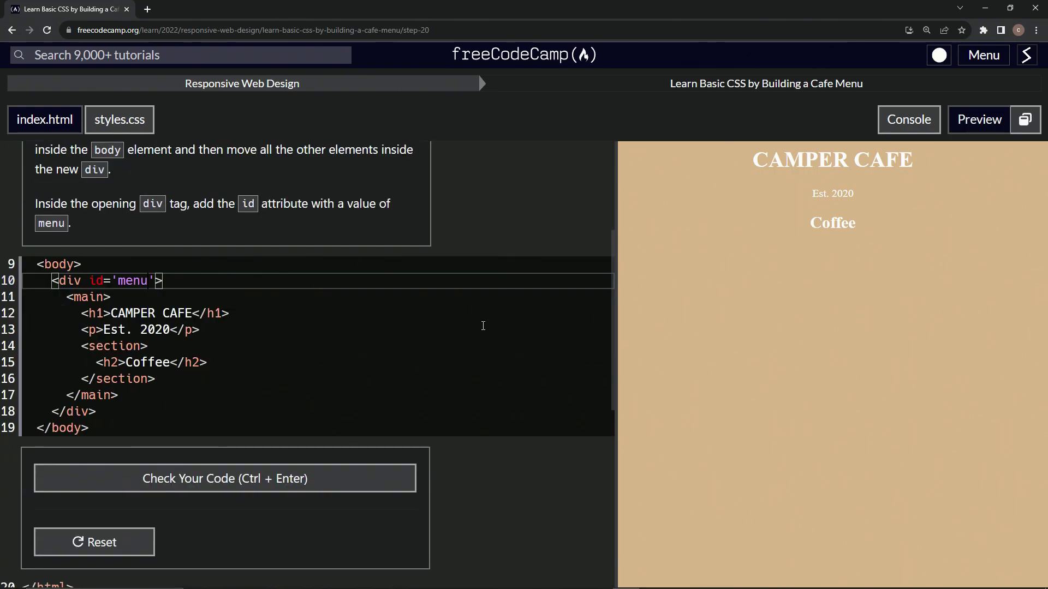
Pass and submit step 20, advancing to step 21 on giving #menu a 300px width.
click(191, 478)
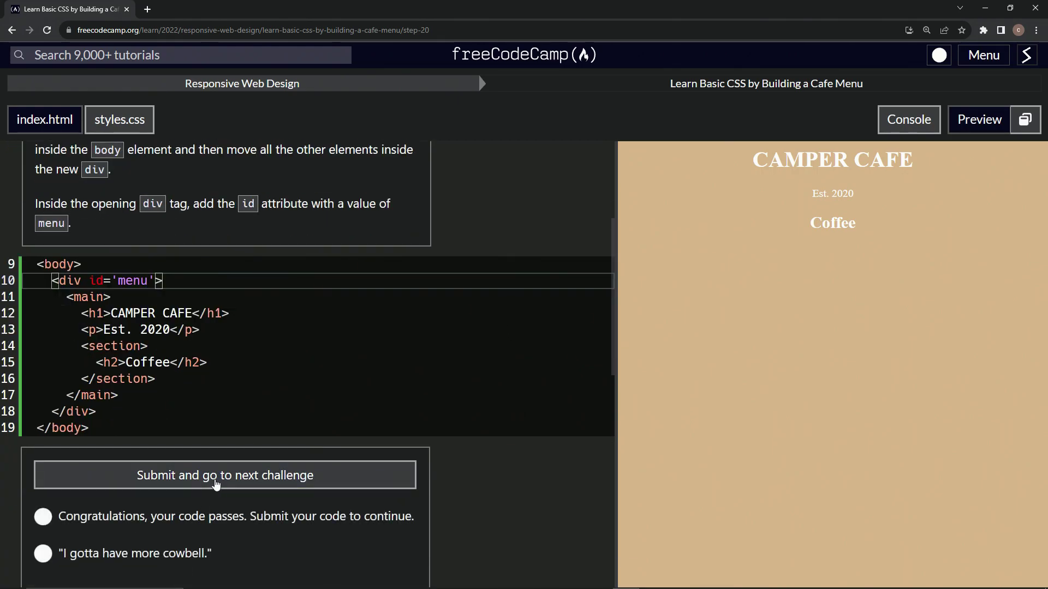
click(217, 486)
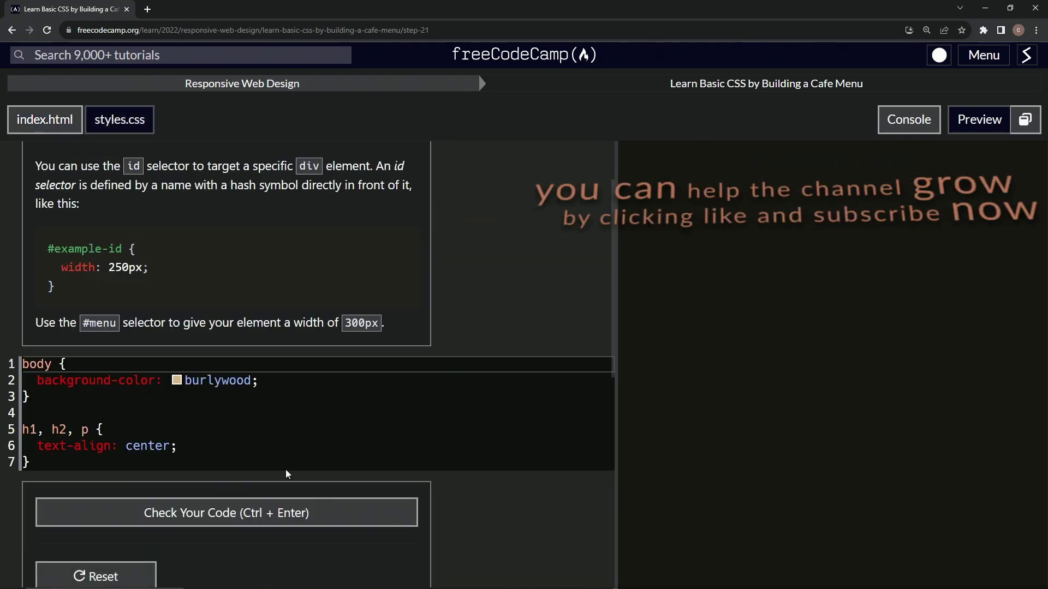
scroll(411, 229, up, 3)
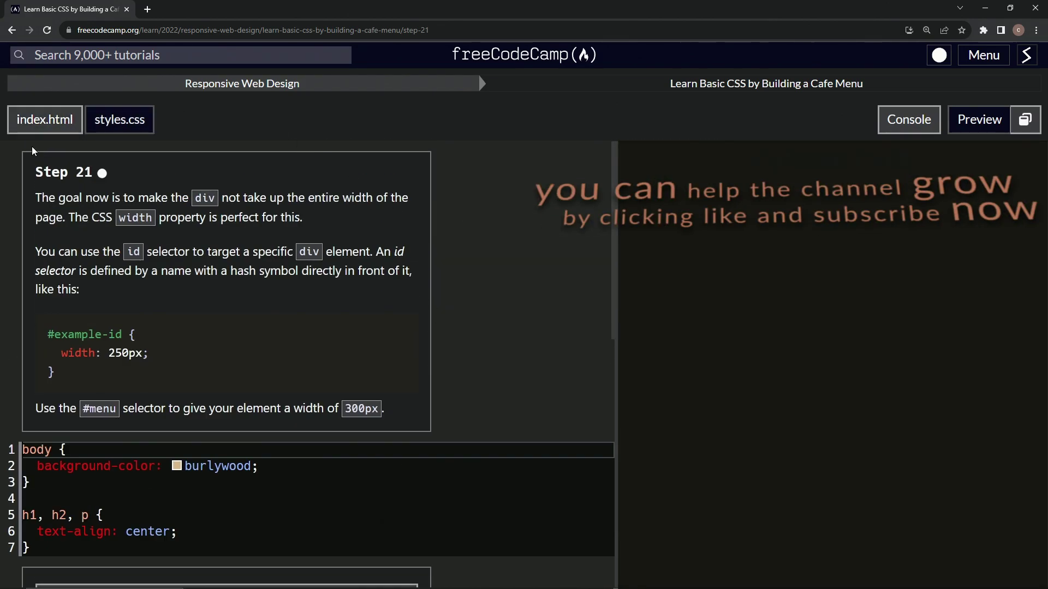